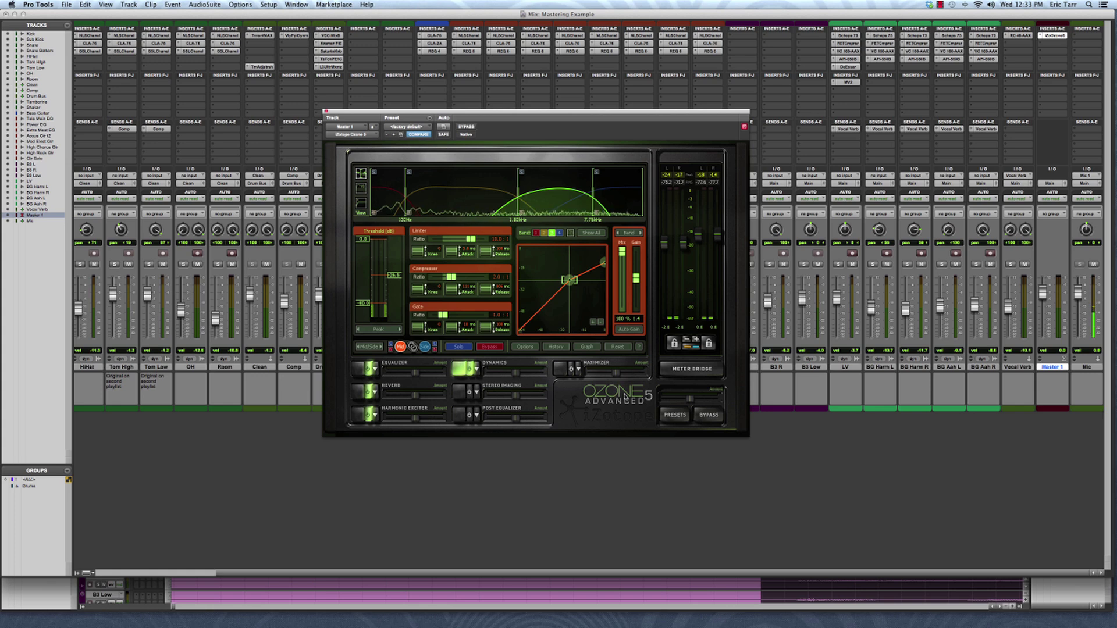
- Play the mix and review the Harmonic Exciter, Reverb, Equalizer and Dynamics modules of the mastering plug-in, then stop playback
{"action": "key", "text": "space"}
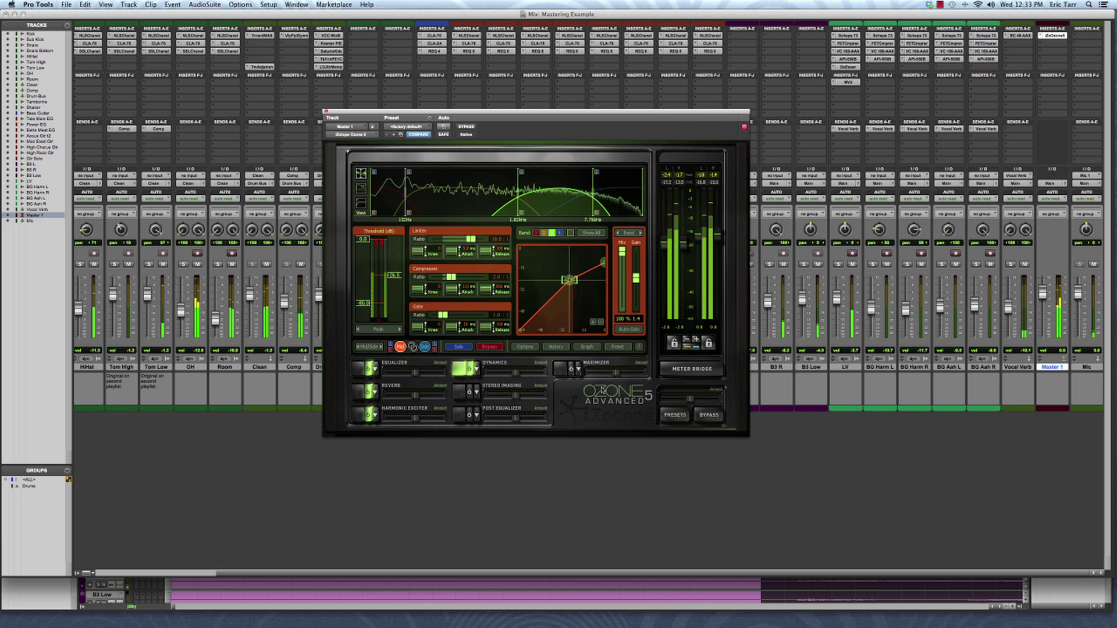
{"action": "left_click", "coordinate": [362, 418]}
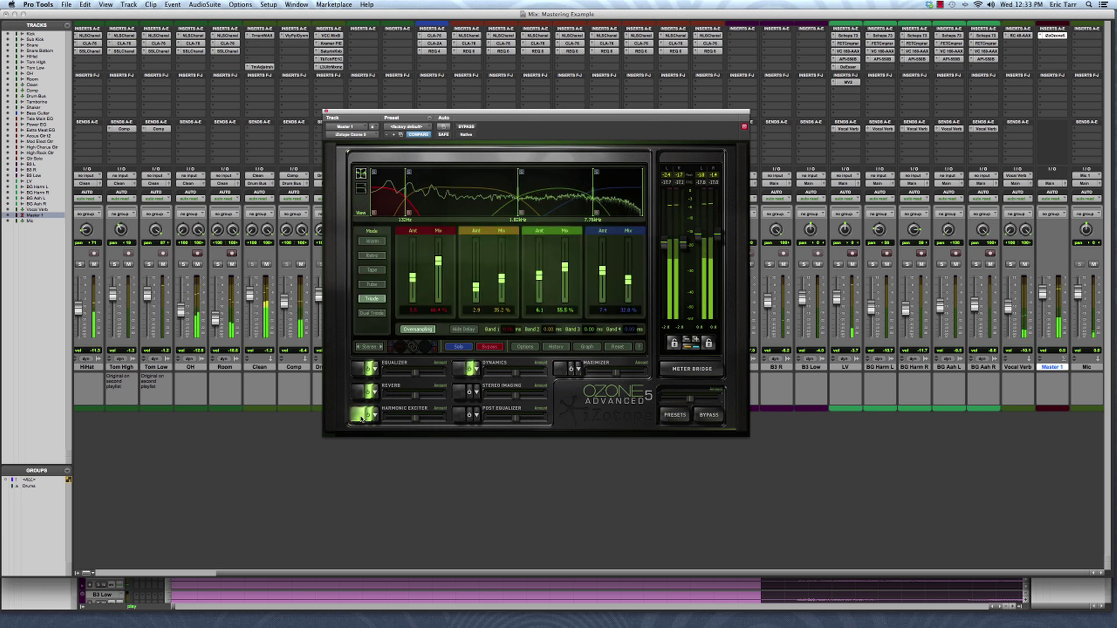
{"action": "left_click", "coordinate": [354, 391]}
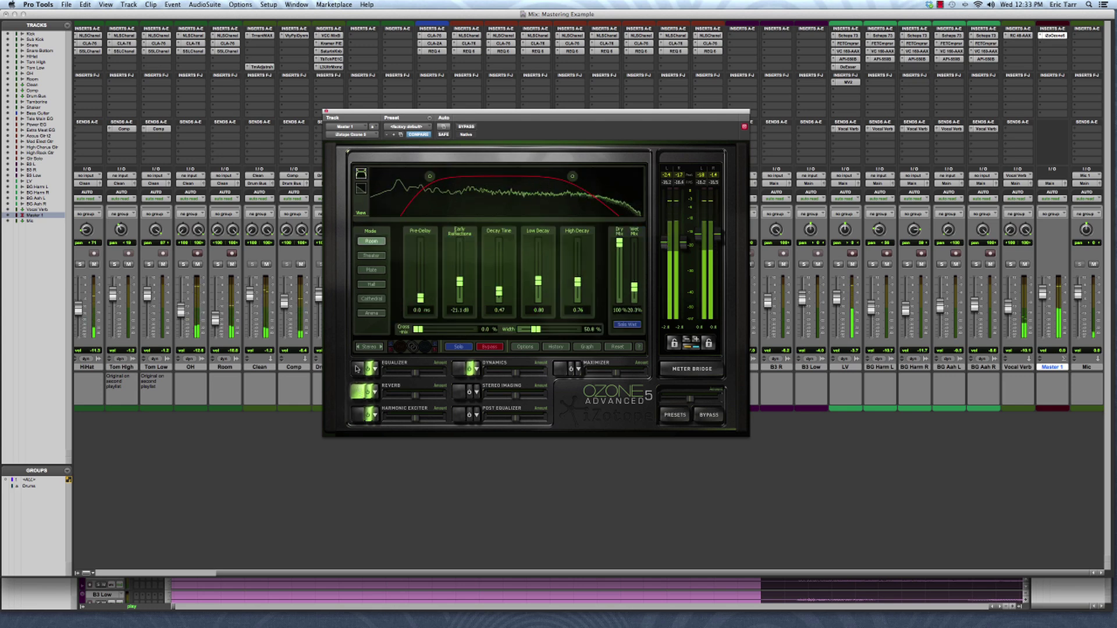
{"action": "left_click", "coordinate": [358, 369]}
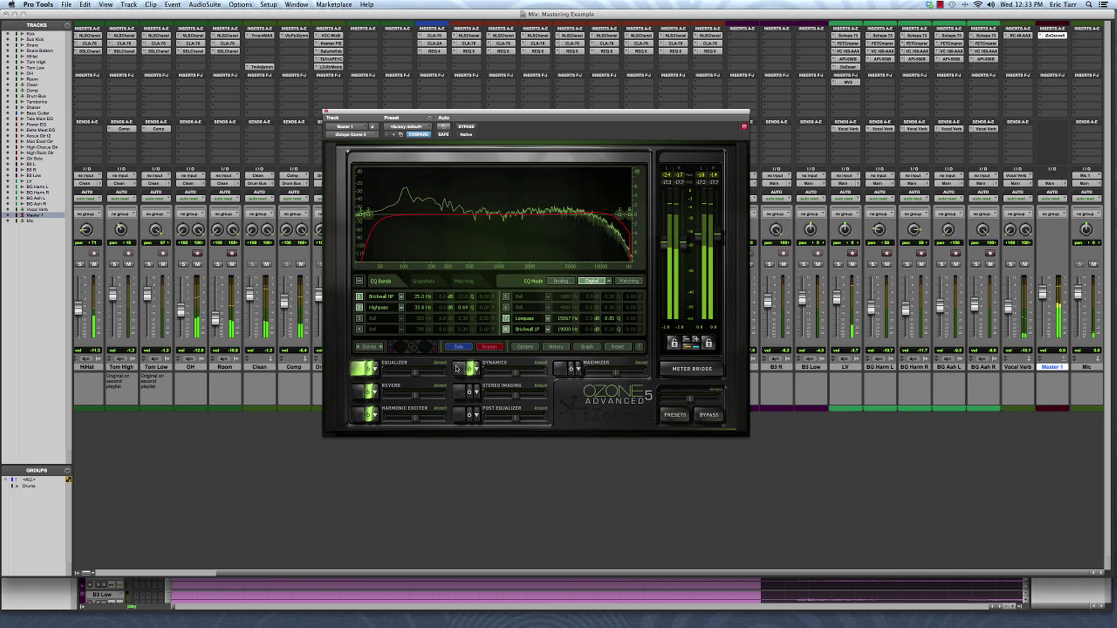
{"action": "left_click", "coordinate": [456, 369]}
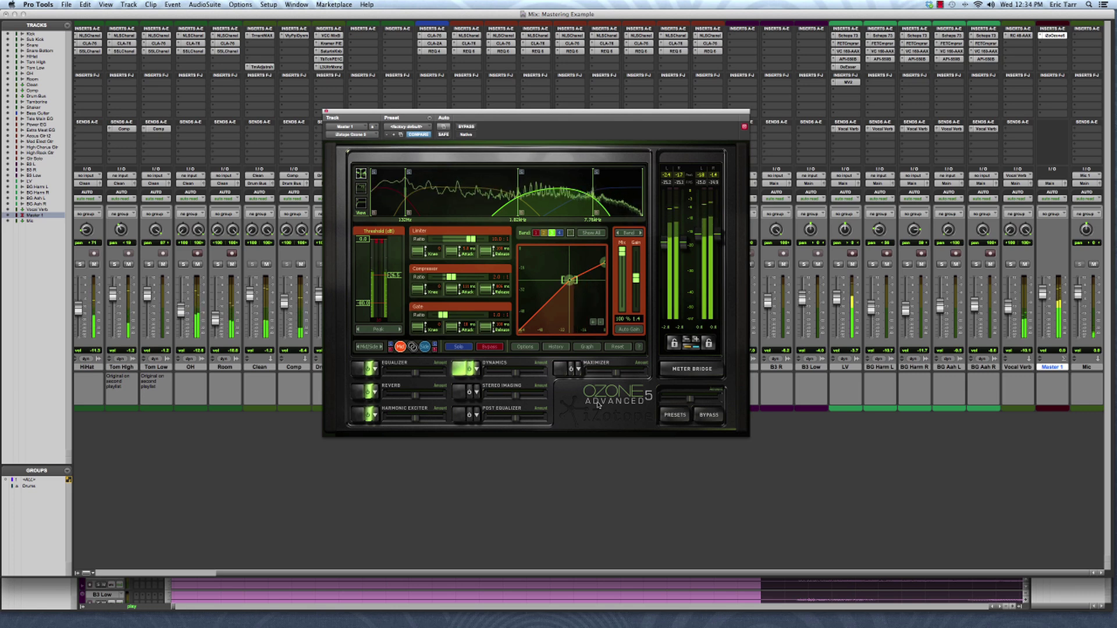
{"action": "key", "text": "space"}
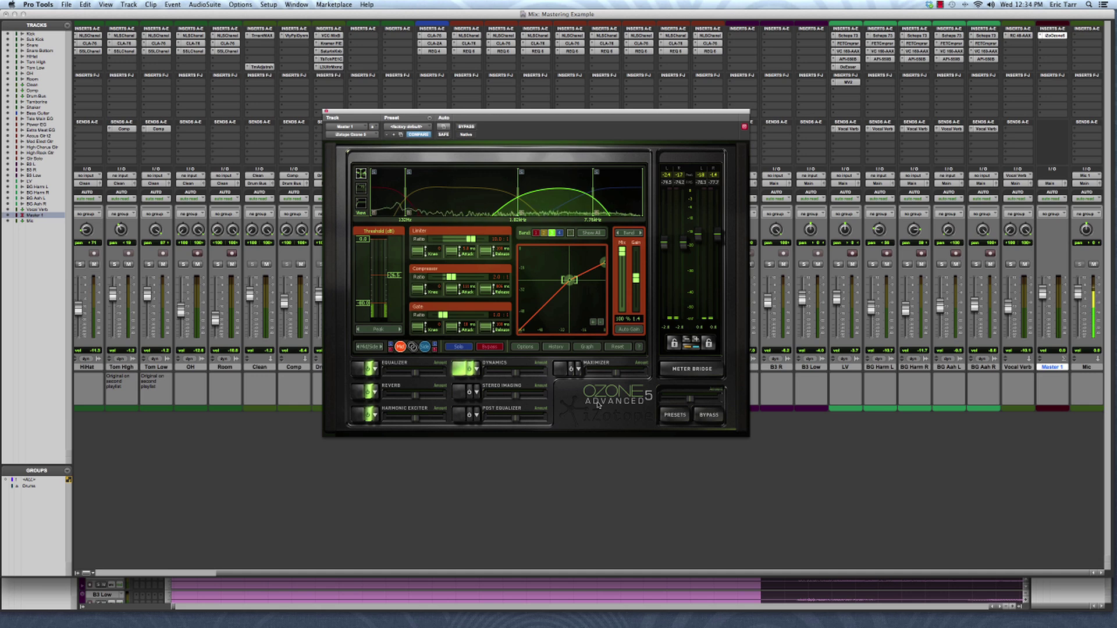
- Narrow Band 1 to about -75% width in the Stereo Imaging module, auditioning it soloed against a much wider setting during playback
{"action": "left_click", "coordinate": [463, 393]}
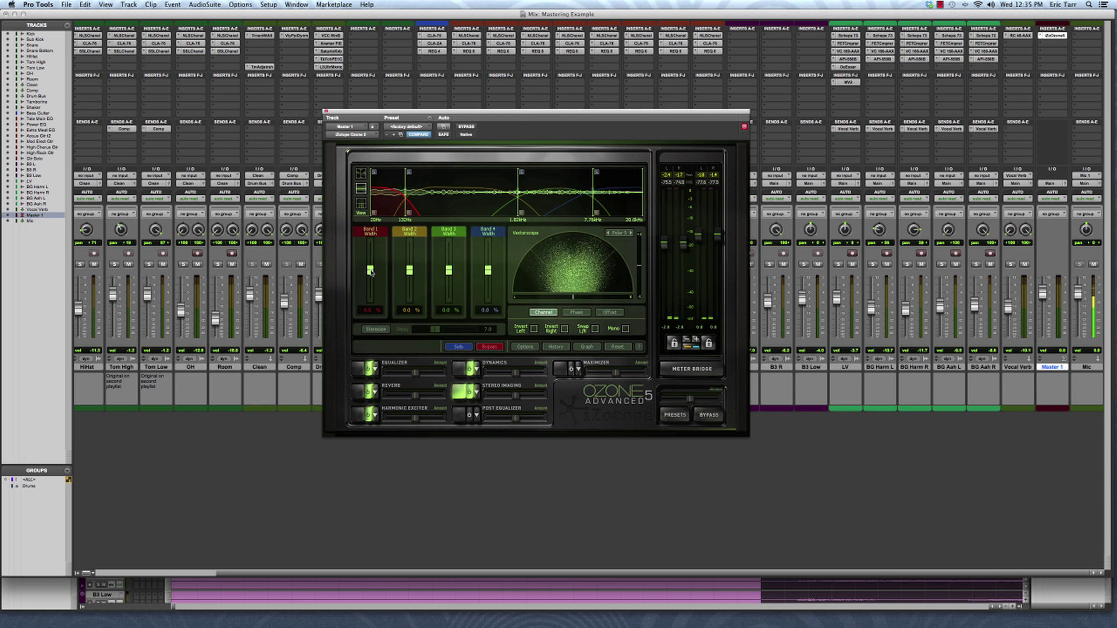
{"action": "left_click_drag", "start_coordinate": [370, 271], "coordinate": [370, 292]}
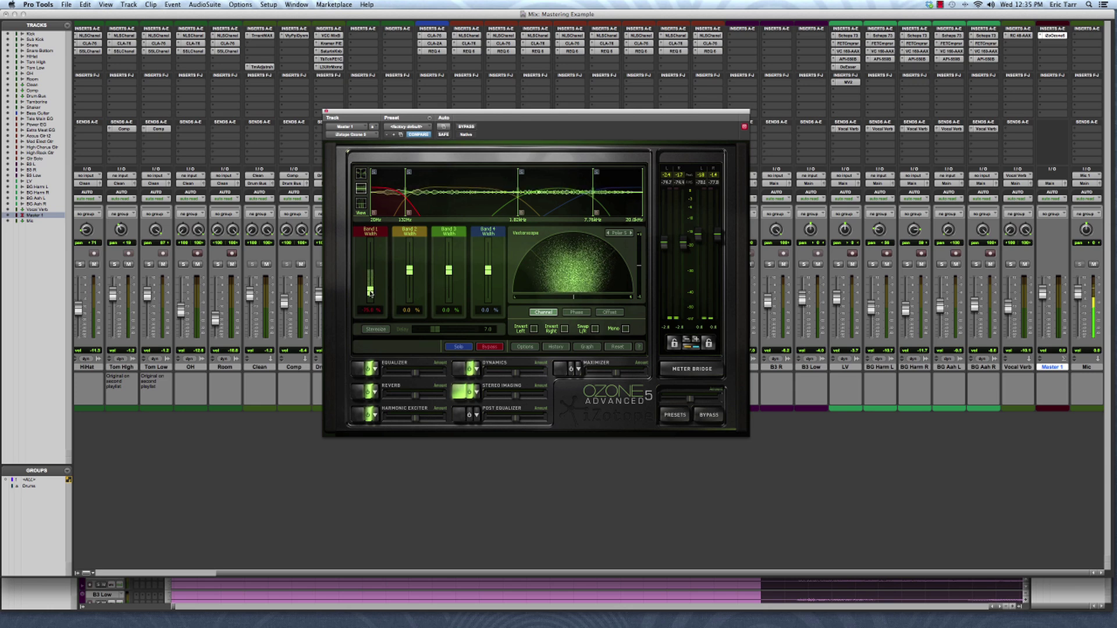
{"action": "key", "text": "space"}
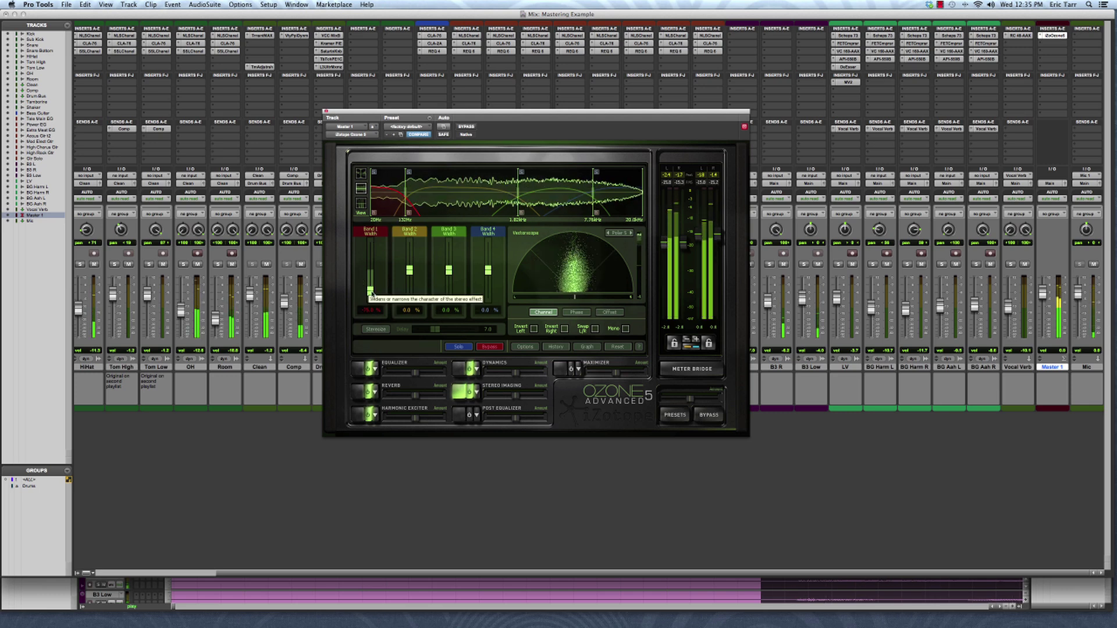
{"action": "mouse_move", "coordinate": [370, 291]}
{"action": "left_mouse_down"}
{"action": "mouse_move", "coordinate": [370, 275]}
{"action": "mouse_move", "coordinate": [370, 290]}
{"action": "left_mouse_up"}
{"action": "left_click", "coordinate": [376, 177]}
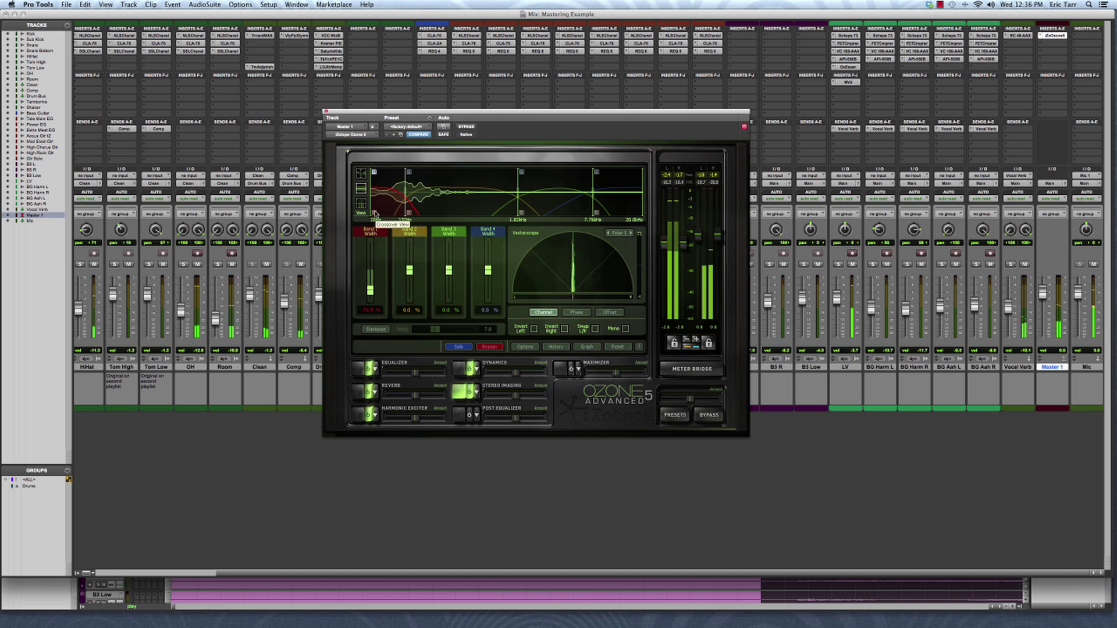
{"action": "left_click_drag", "start_coordinate": [370, 290], "coordinate": [369, 249]}
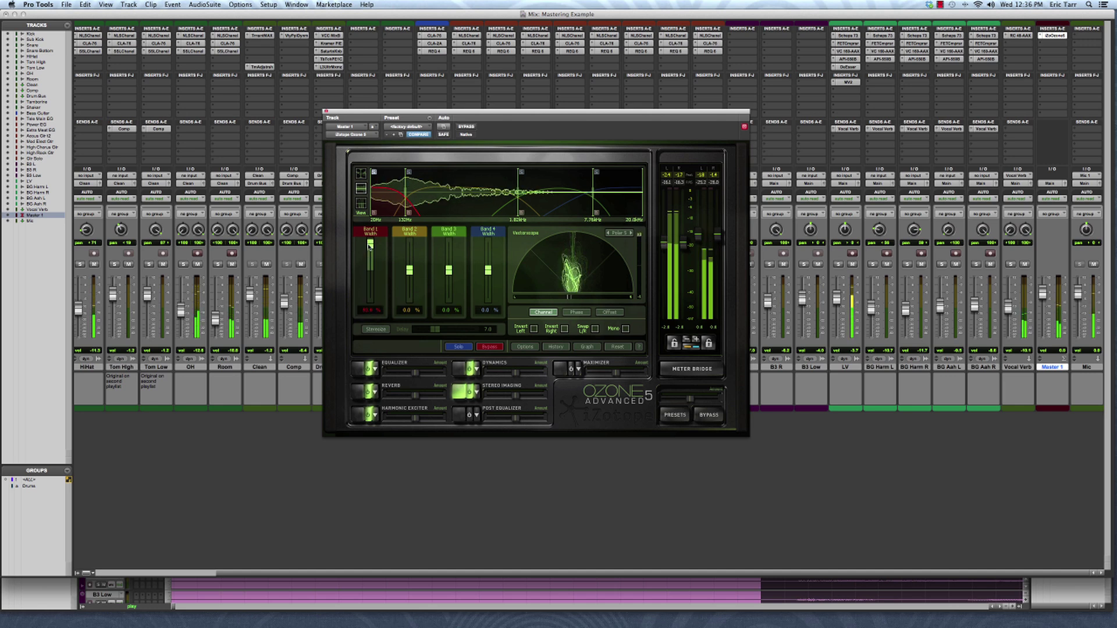
{"action": "left_click_drag", "start_coordinate": [369, 246], "coordinate": [373, 294]}
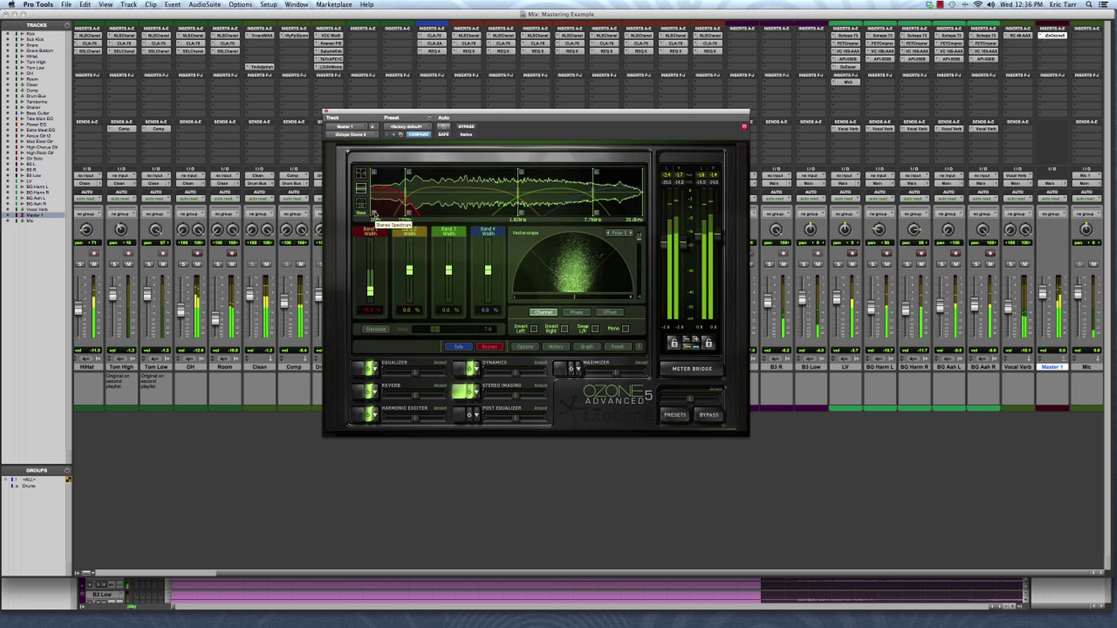
{"action": "key", "text": "space"}
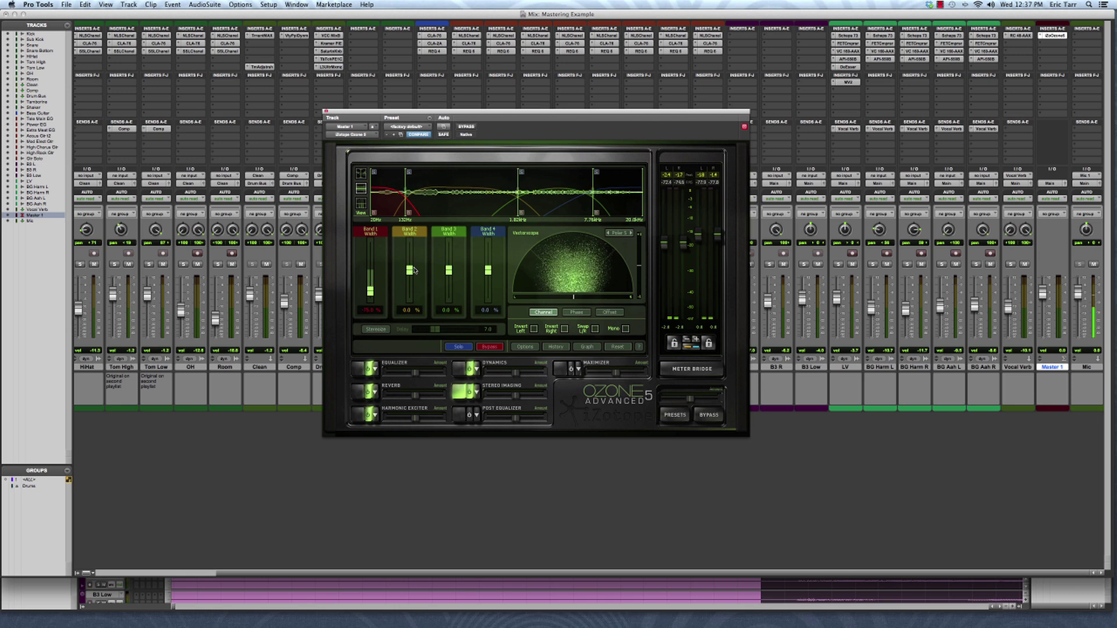
- Rough in stereo widths of about 43.8% for Band 3 and 7% for Band 4 with playback stopped
{"action": "left_click_drag", "start_coordinate": [410, 270], "coordinate": [452, 255]}
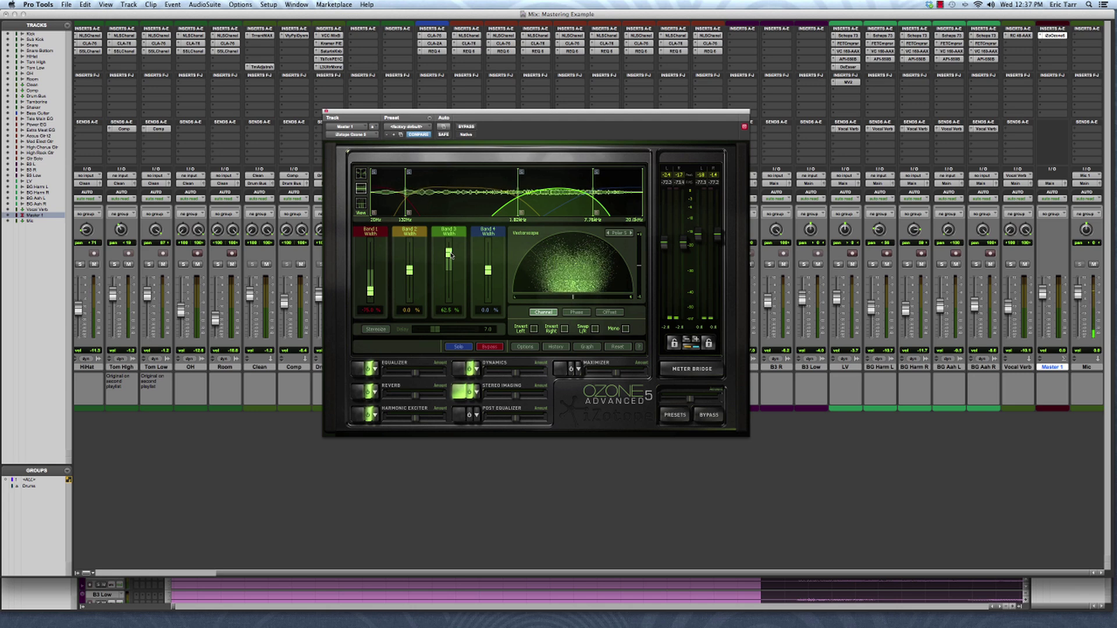
{"action": "left_click_drag", "start_coordinate": [452, 255], "coordinate": [489, 288]}
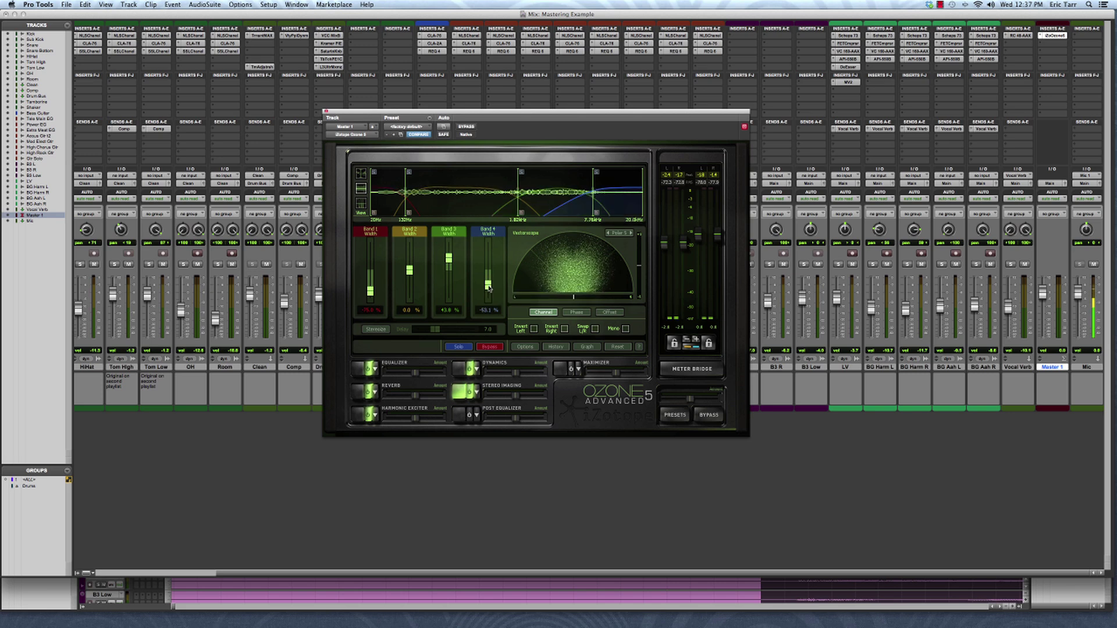
{"action": "mouse_move", "coordinate": [490, 288]}
{"action": "left_mouse_down"}
{"action": "mouse_move", "coordinate": [490, 259]}
{"action": "mouse_move", "coordinate": [491, 272]}
{"action": "left_mouse_up"}
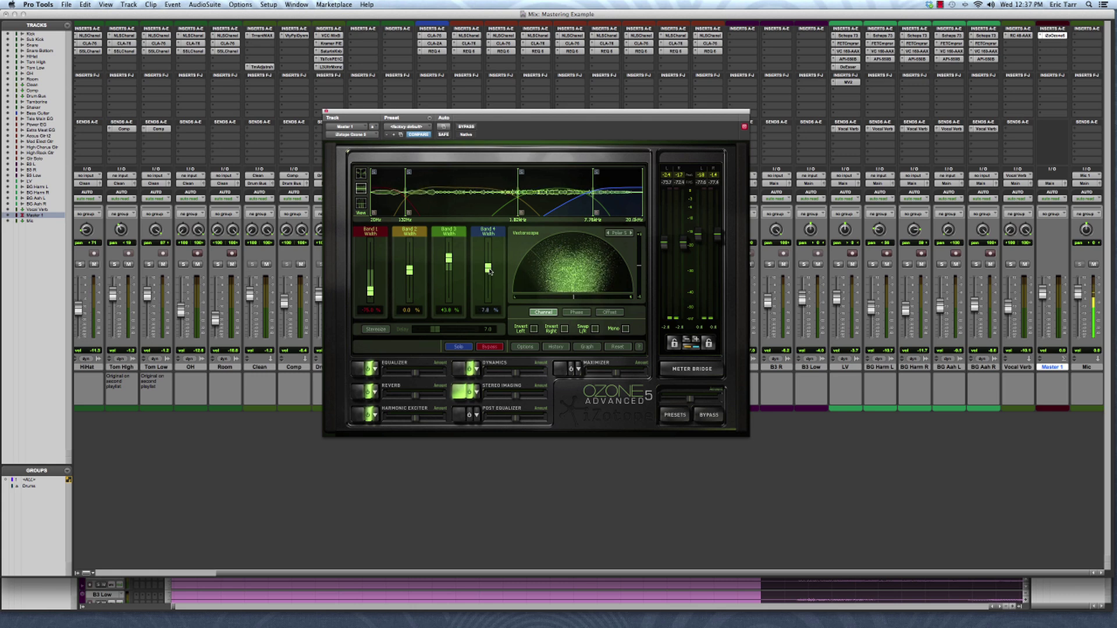
- Widen the stereo image by ear during playback, setting Band 2 to about 15.6%, Band 3 to 70.3% and Band 4 to 51.6%
{"action": "key", "text": "space"}
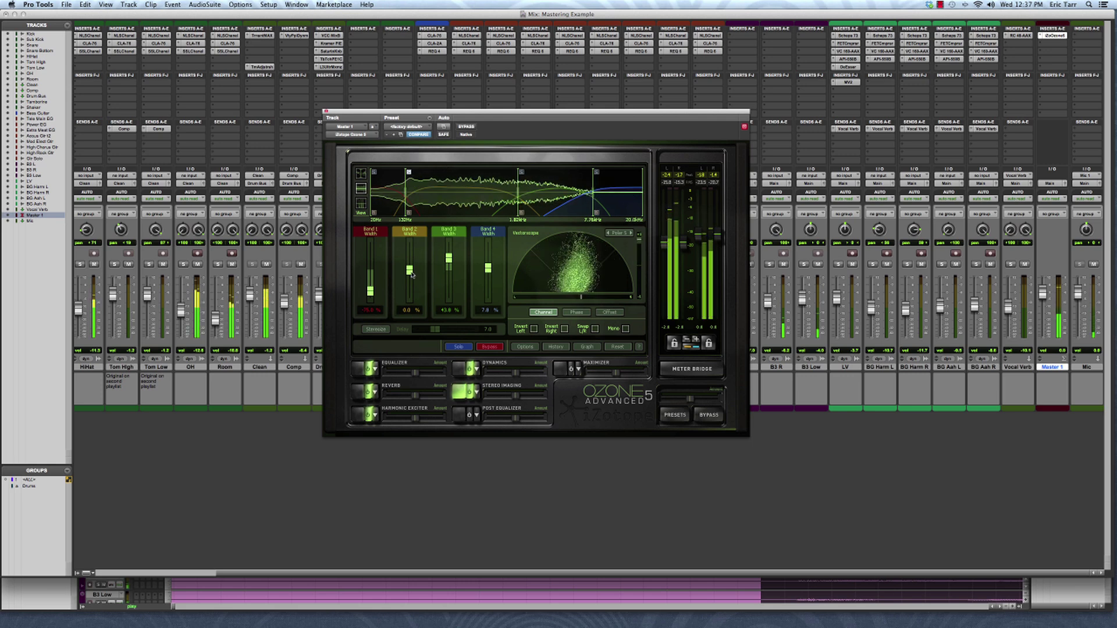
{"action": "mouse_move", "coordinate": [410, 270]}
{"action": "left_mouse_down"}
{"action": "mouse_move", "coordinate": [411, 287]}
{"action": "mouse_move", "coordinate": [415, 269]}
{"action": "left_mouse_up"}
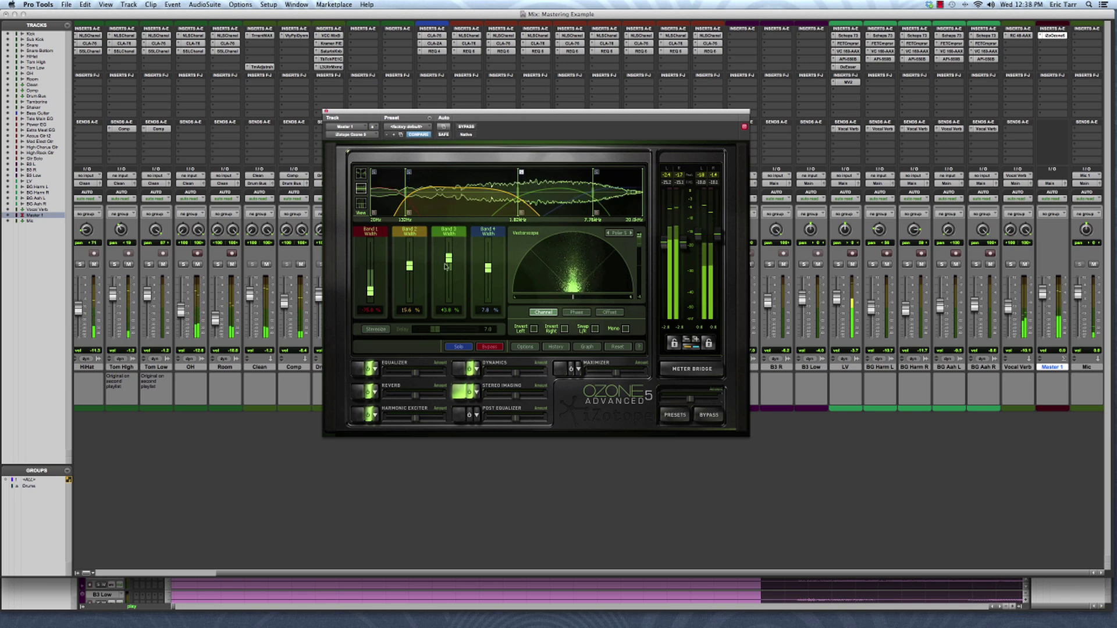
{"action": "left_click_drag", "start_coordinate": [449, 259], "coordinate": [452, 251]}
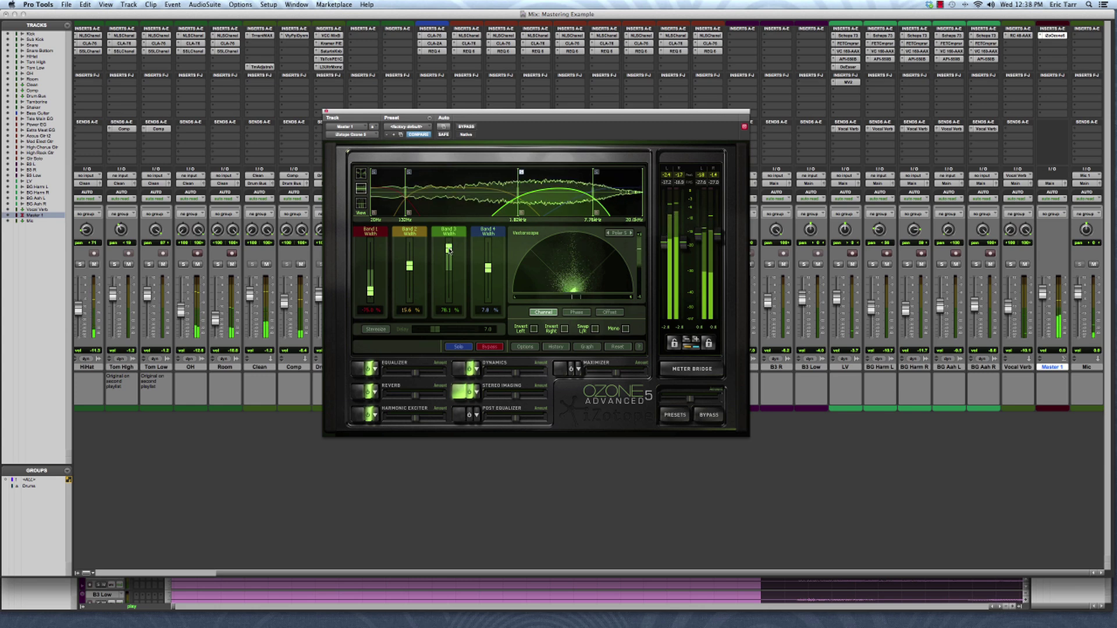
{"action": "left_click_drag", "start_coordinate": [449, 251], "coordinate": [449, 250]}
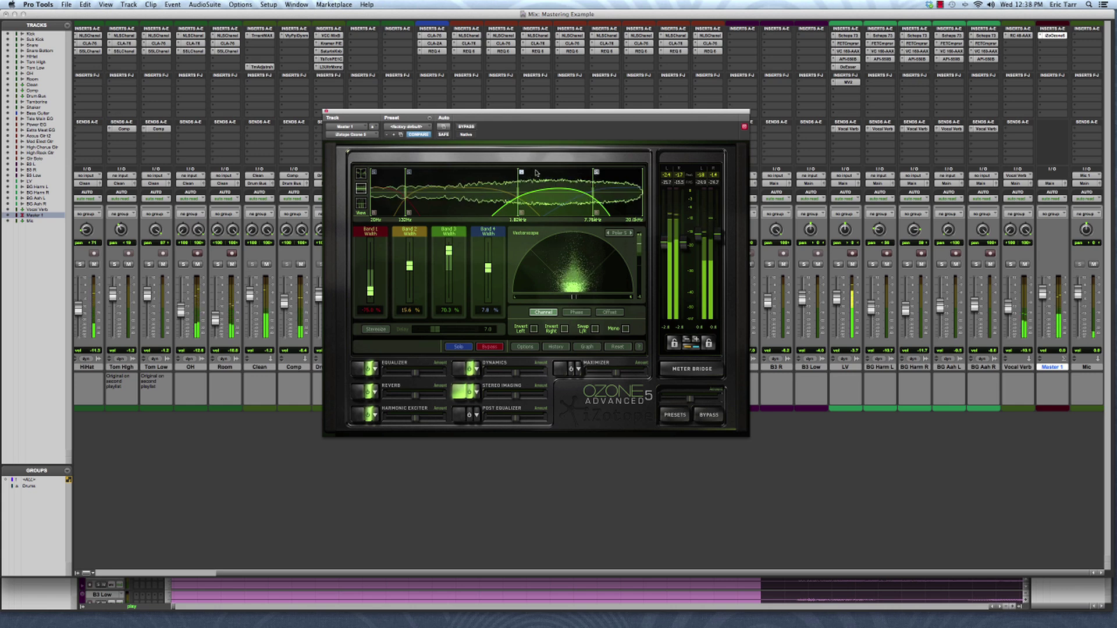
{"action": "mouse_move", "coordinate": [490, 272]}
{"action": "left_mouse_down"}
{"action": "mouse_move", "coordinate": [495, 253]}
{"action": "mouse_move", "coordinate": [492, 288]}
{"action": "mouse_move", "coordinate": [491, 256]}
{"action": "left_mouse_up"}
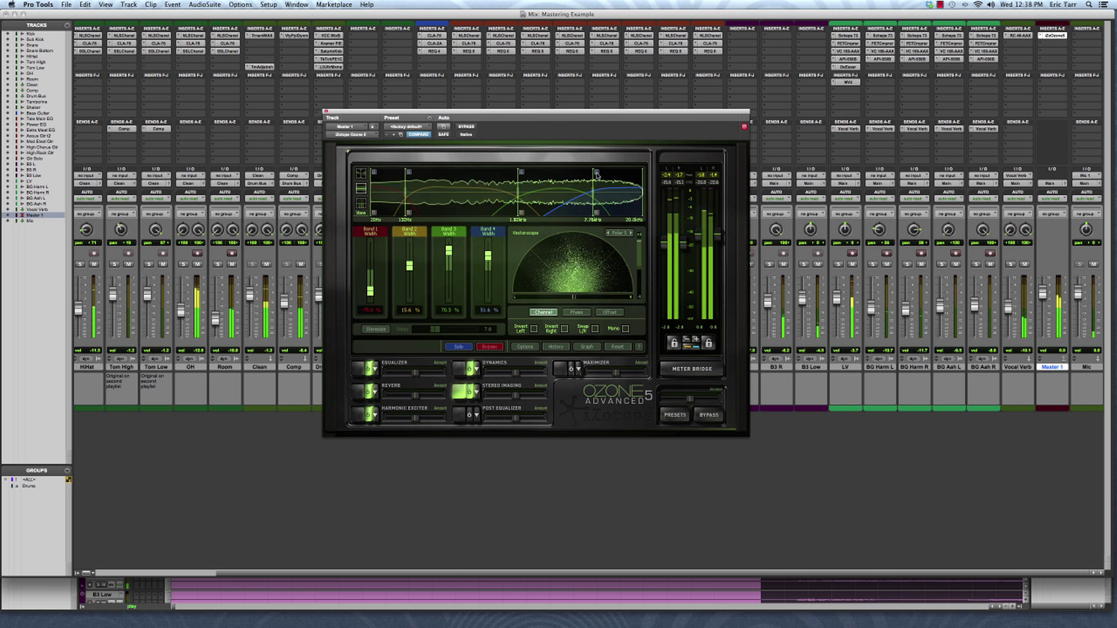
- Compare the mix with and without the Stereo Imaging module by repeatedly bypassing and re-enabling it over two playback passes
{"action": "left_click", "coordinate": [470, 391]}
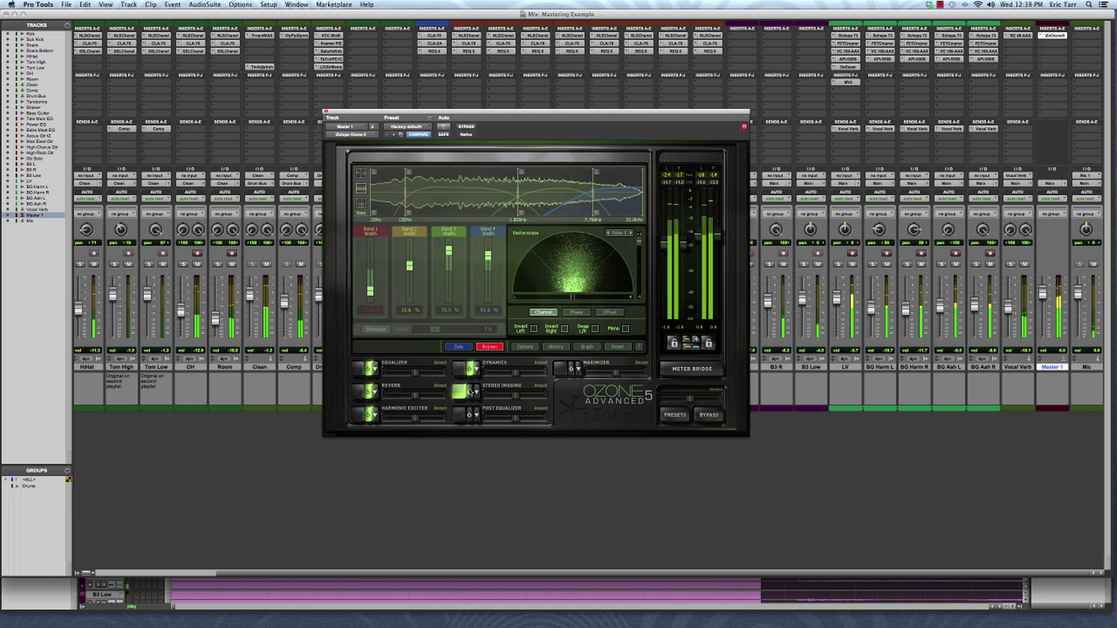
{"action": "left_click", "coordinate": [470, 392]}
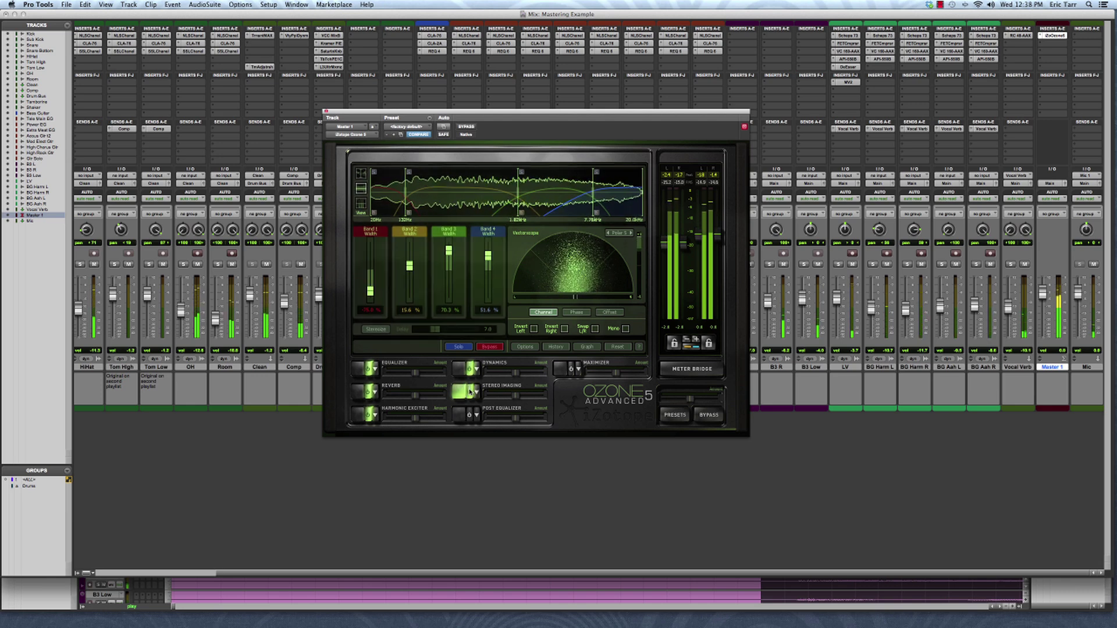
{"action": "left_click", "coordinate": [470, 392]}
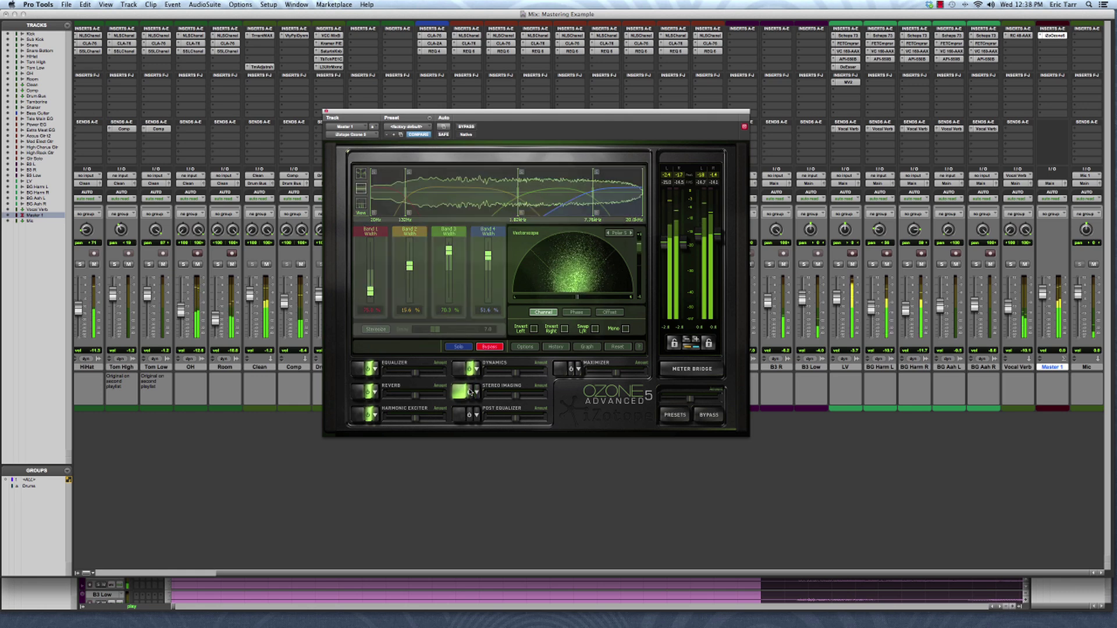
{"action": "left_click", "coordinate": [470, 392]}
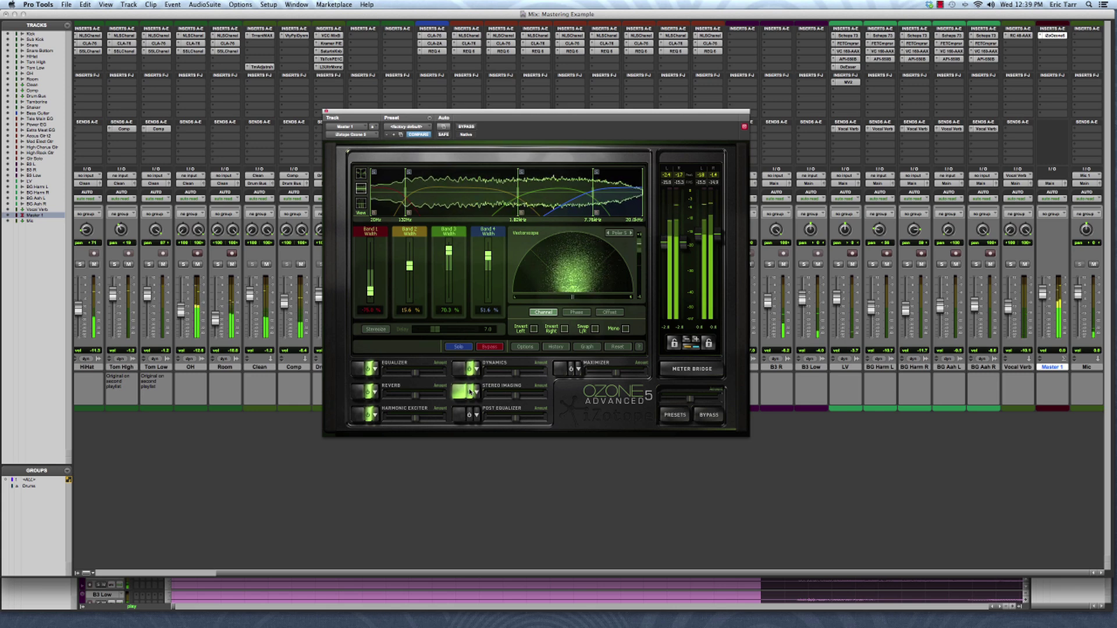
{"action": "key", "text": "space"}
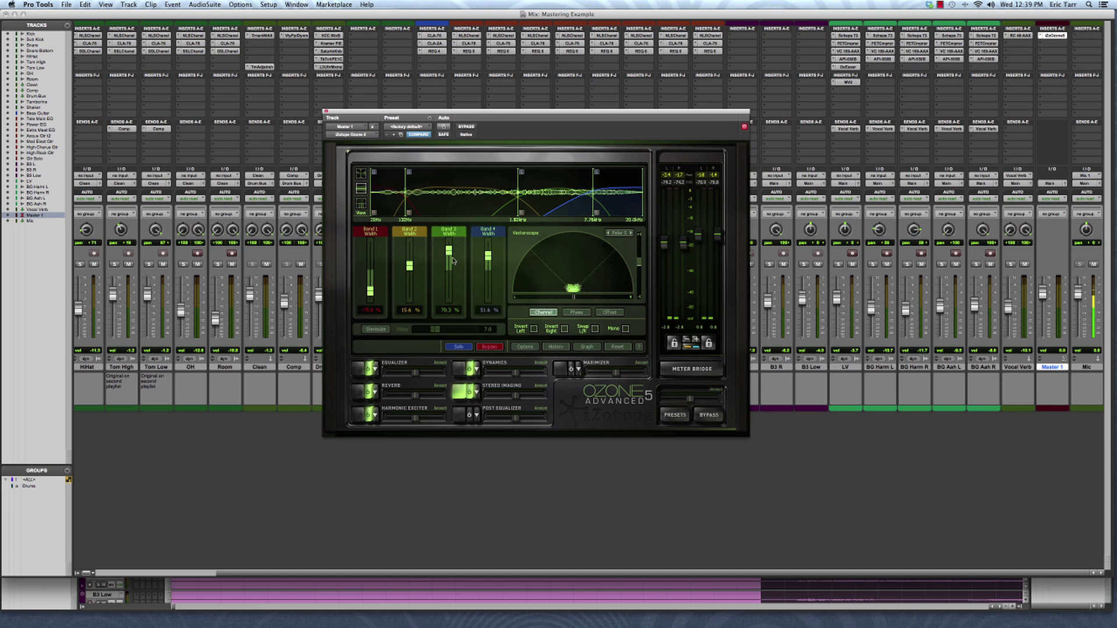
{"action": "key", "text": "space"}
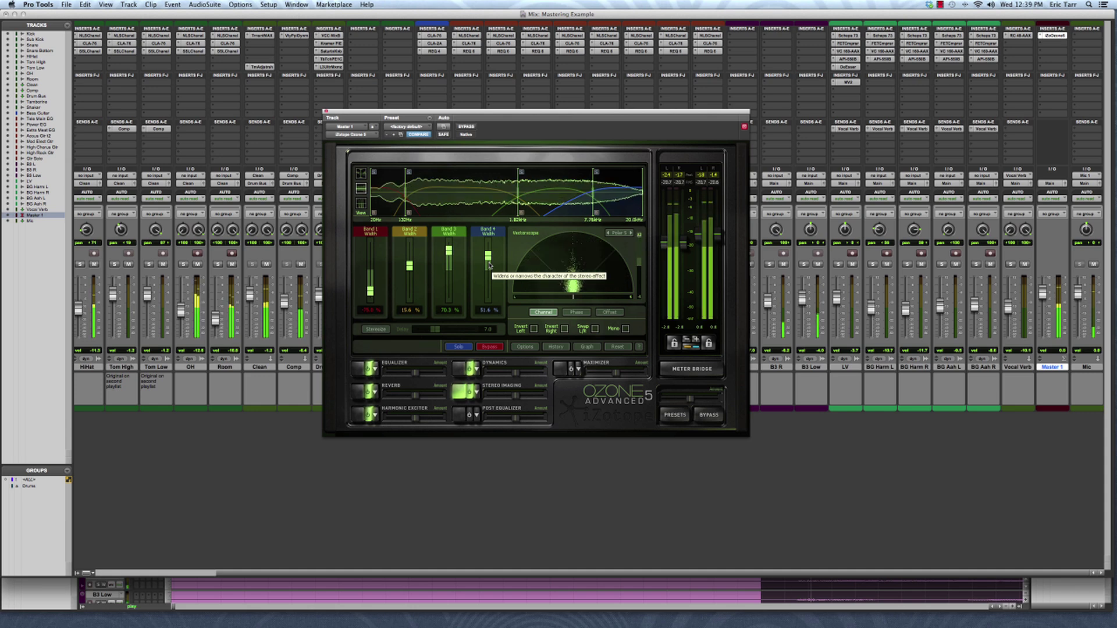
{"action": "left_click", "coordinate": [490, 347]}
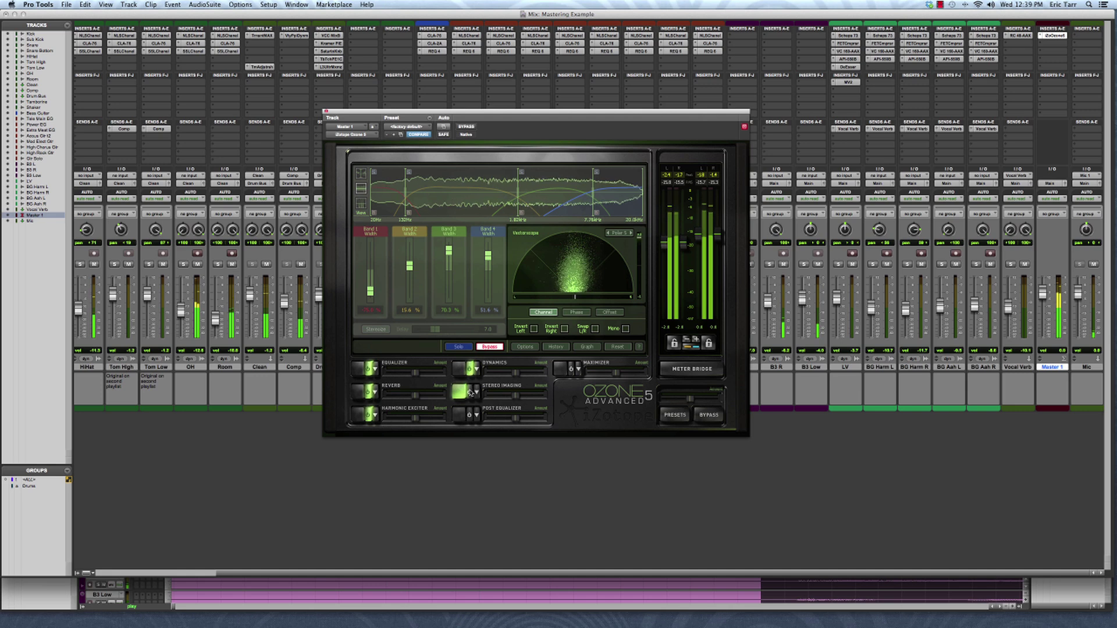
{"action": "left_click", "coordinate": [469, 392]}
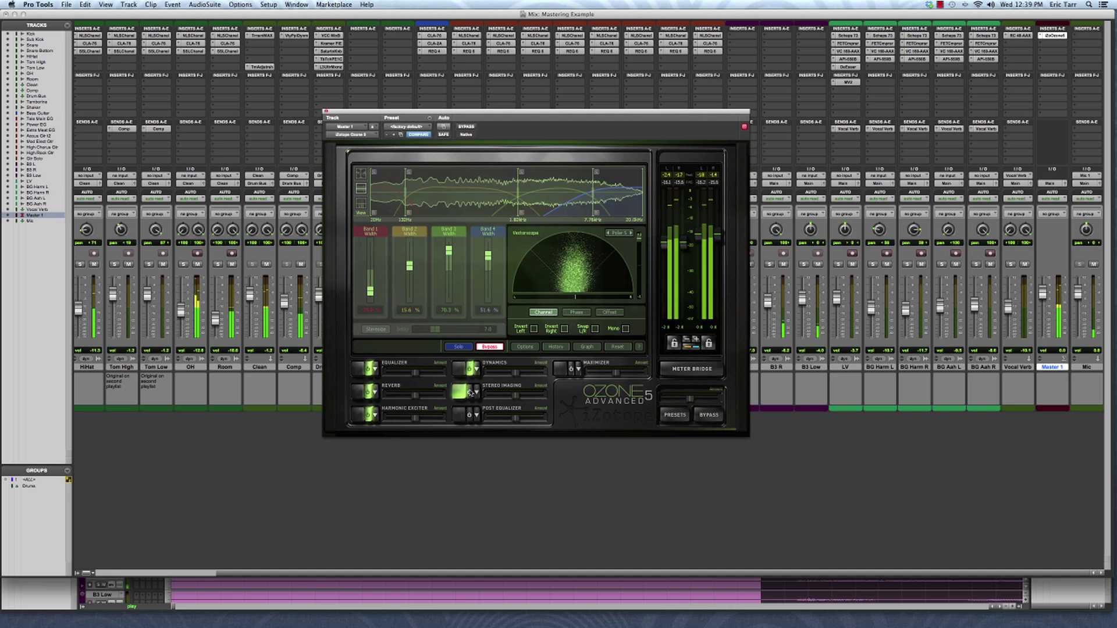
{"action": "left_click", "coordinate": [469, 391]}
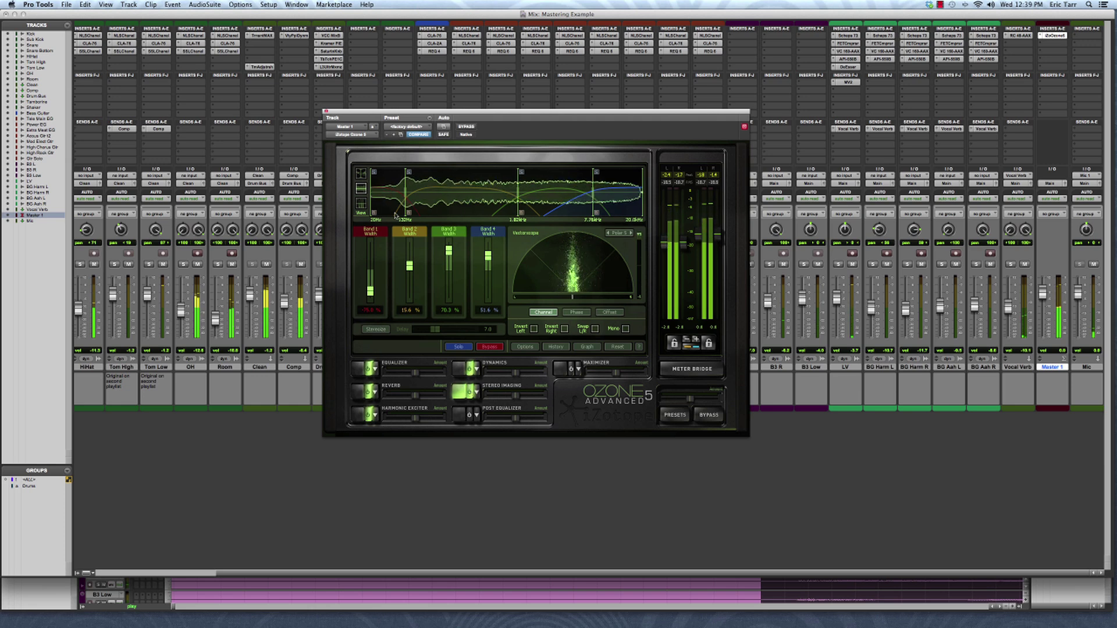
- Go through the Stereo Imaging display views during playback, return to the stereo spectrum, and stop playback
{"action": "left_click", "coordinate": [361, 203]}
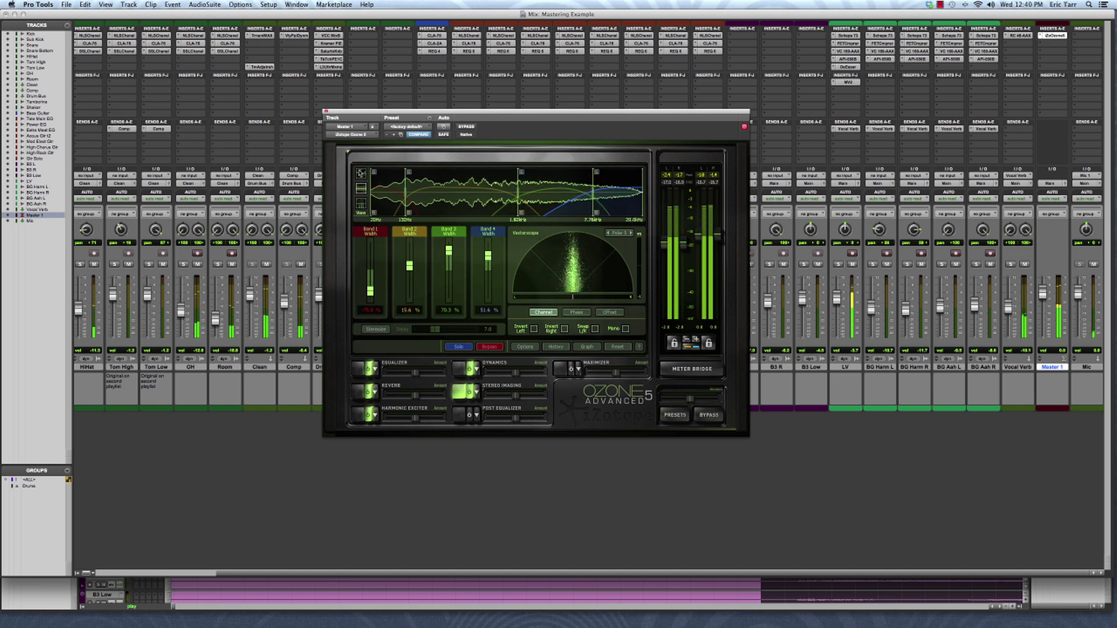
{"action": "left_click", "coordinate": [362, 173]}
{"action": "left_click", "coordinate": [362, 190]}
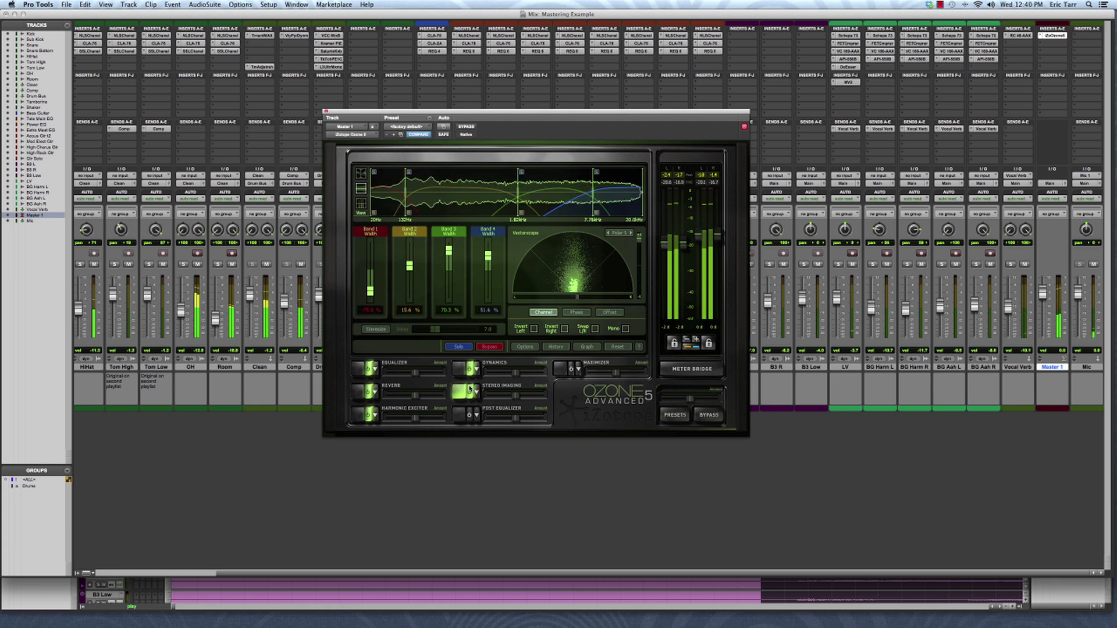
{"action": "key", "text": "space"}
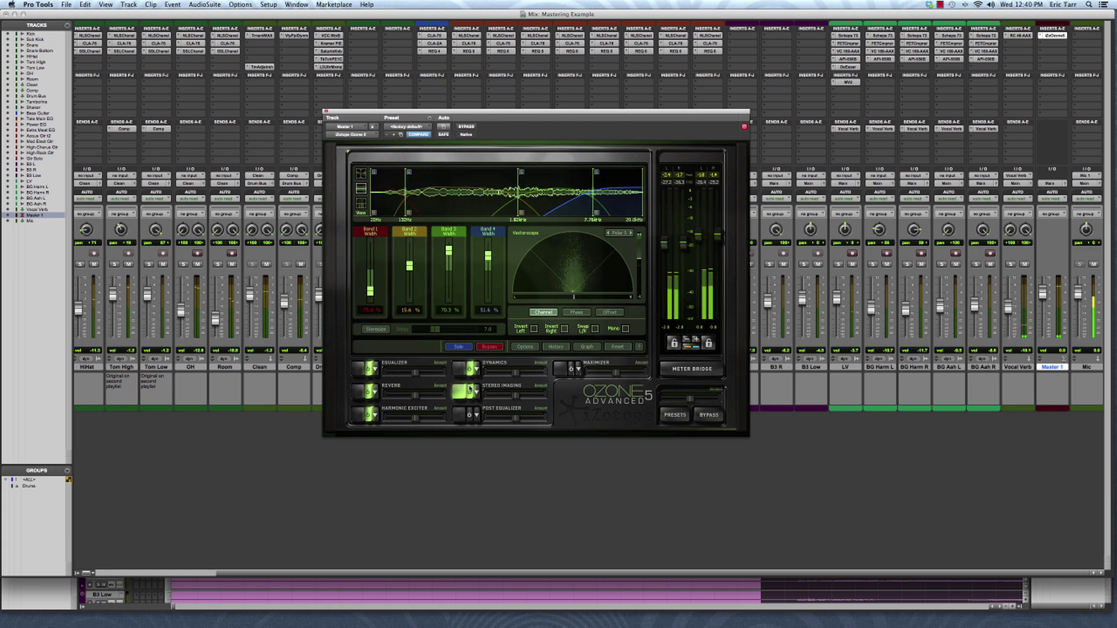